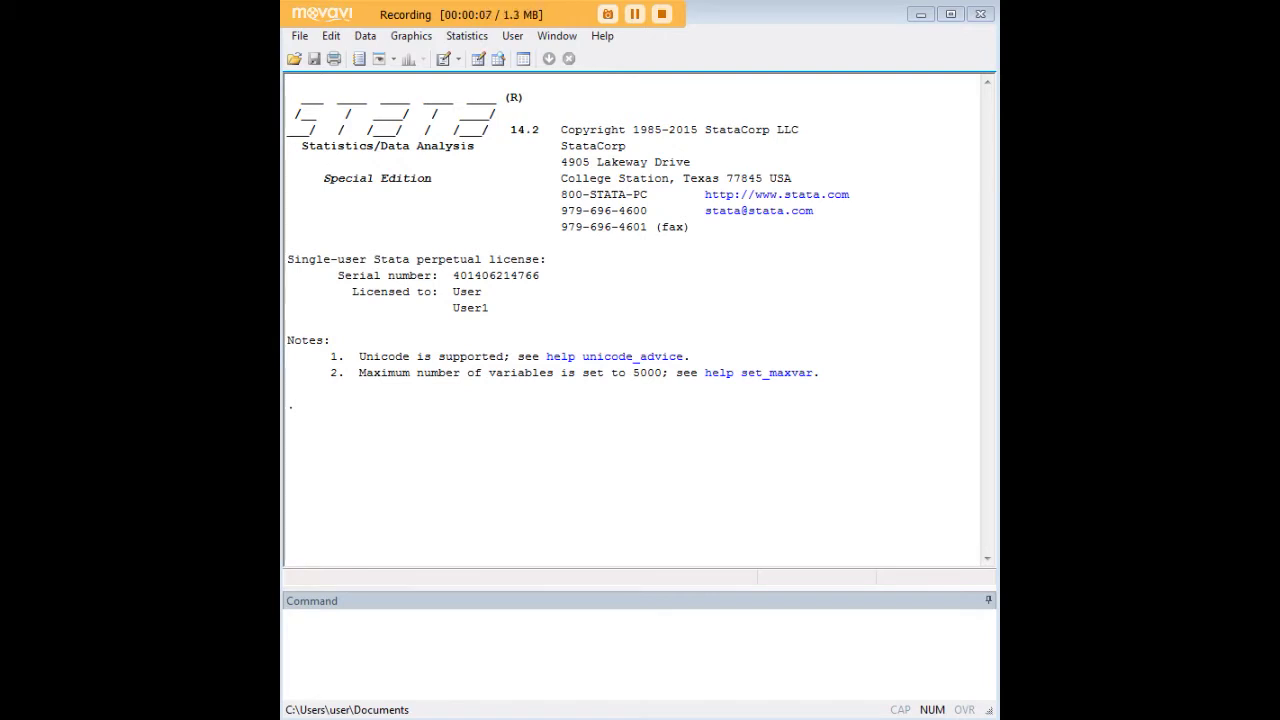
Set the empty dataset to 72 observations with 'set obs 72'.
{"action": "left_click", "coordinate": [842, 645]}
{"action": "type", "text": "set obs 72"}
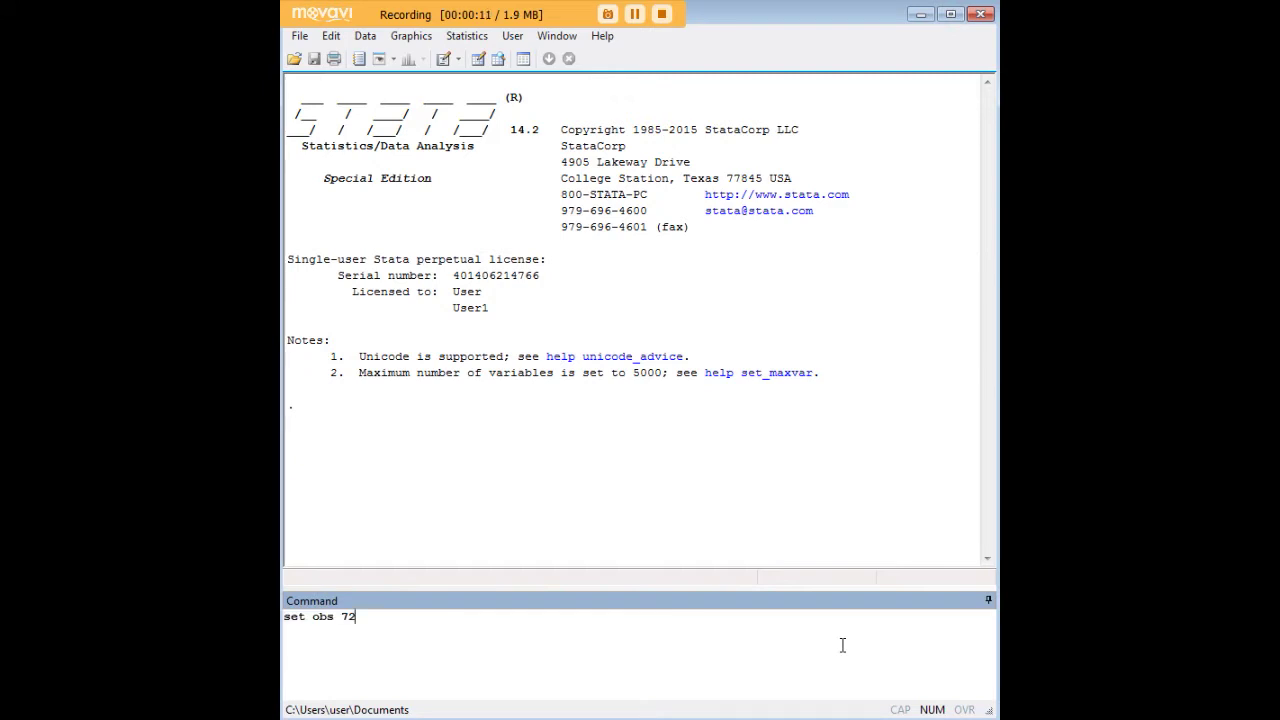
{"action": "key", "text": "Return"}
Open the Data Editor, scroll down to confirm all 72 blank rows, then close it.
{"action": "type", "text": "edit"}
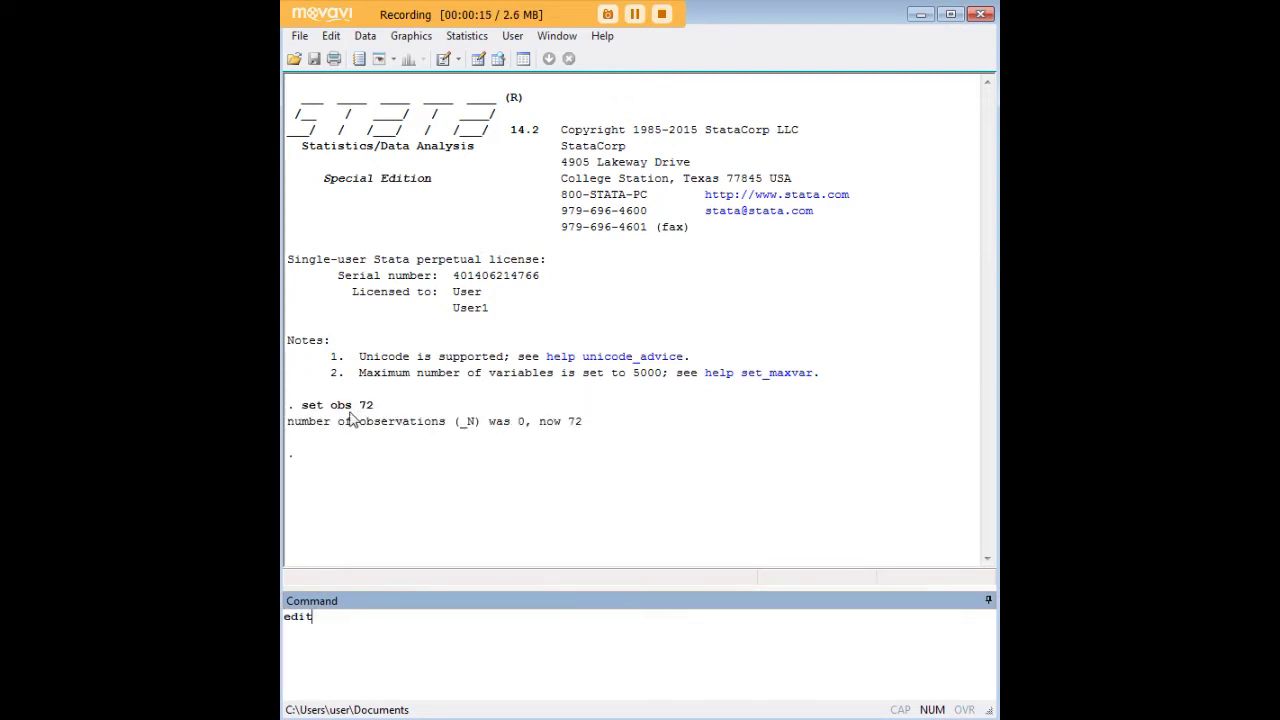
{"action": "key", "text": "Return"}
{"action": "scroll", "coordinate": [513, 436], "scroll_direction": "down", "scroll_amount": 4}
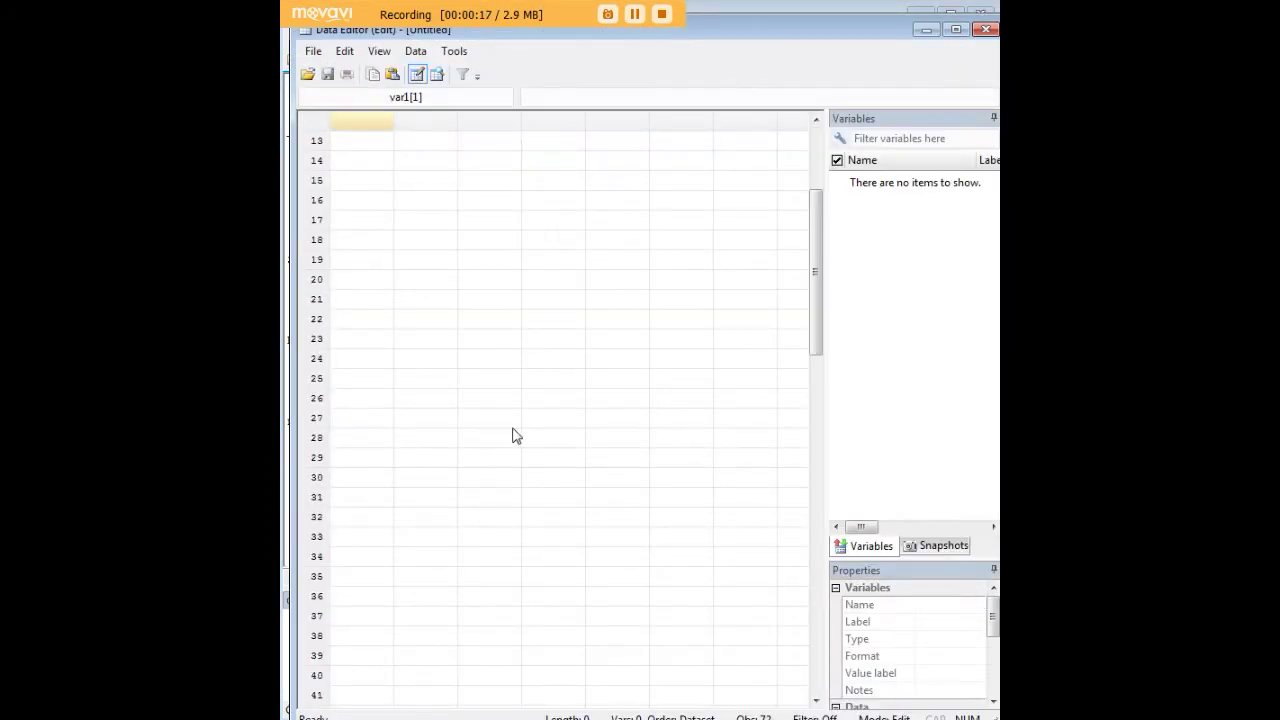
{"action": "scroll", "coordinate": [513, 436], "scroll_direction": "down", "scroll_amount": 16}
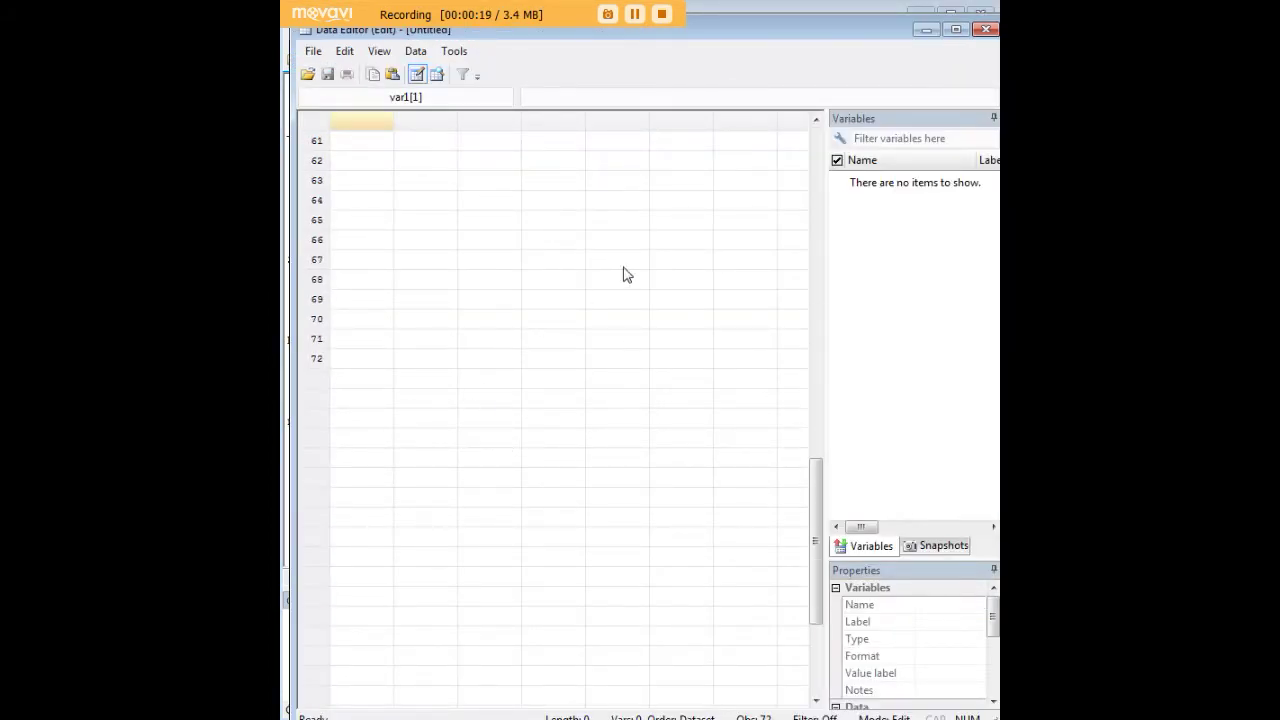
{"action": "left_click", "coordinate": [924, 31]}
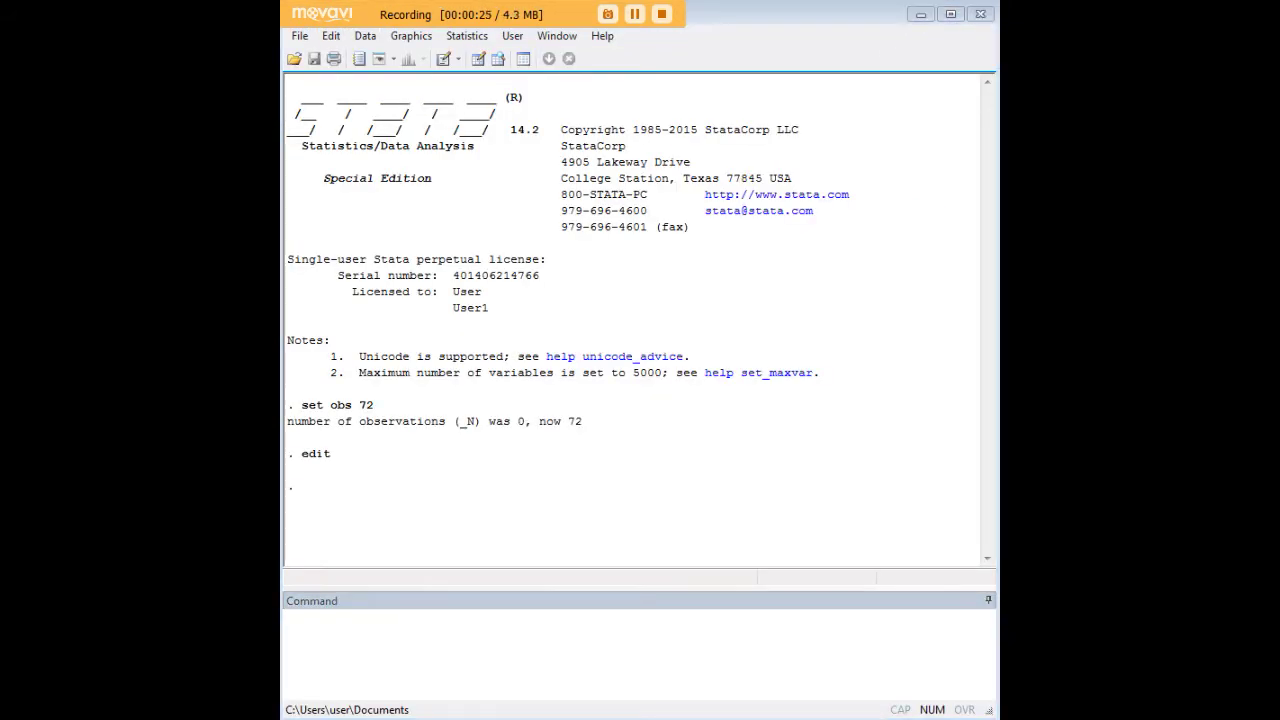
Paste 'generate quarter = tq(2000q1) + _n-1' and highlight the variable name and 2000q1.
{"action": "left_click", "coordinate": [787, 659]}
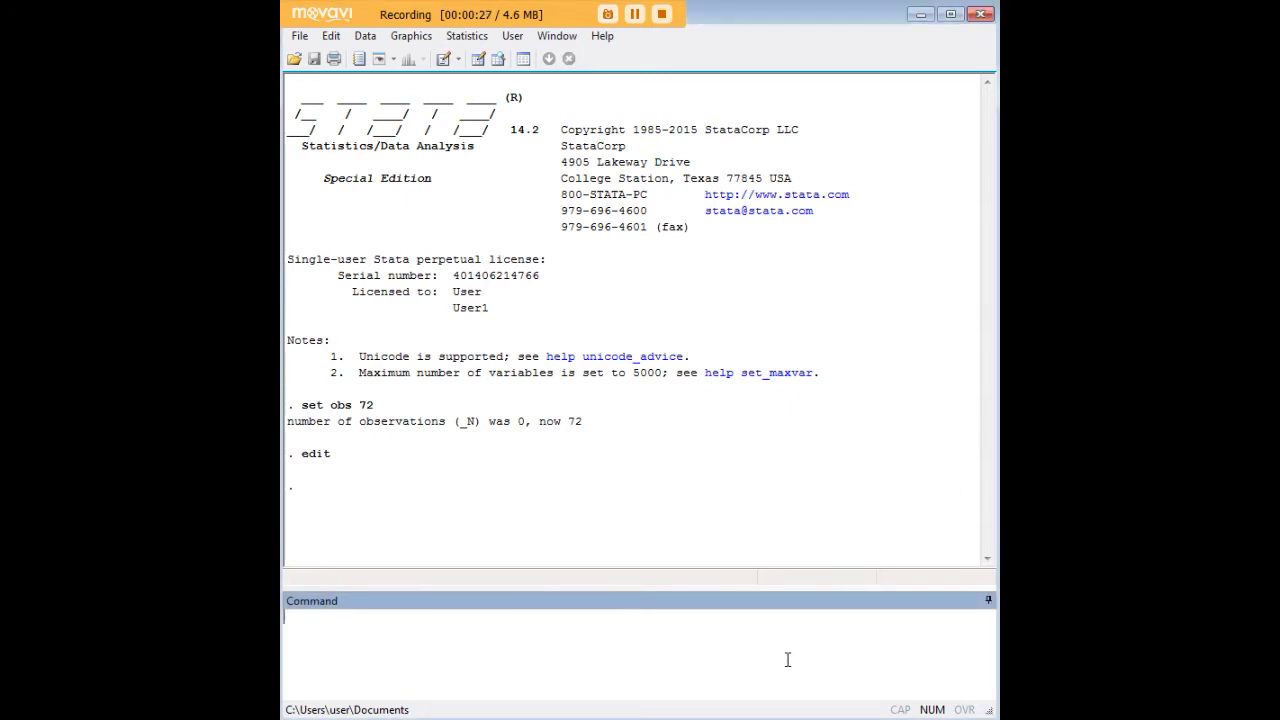
{"action": "type", "text": "generate quarter = tq(2000q1) + _n-1"}
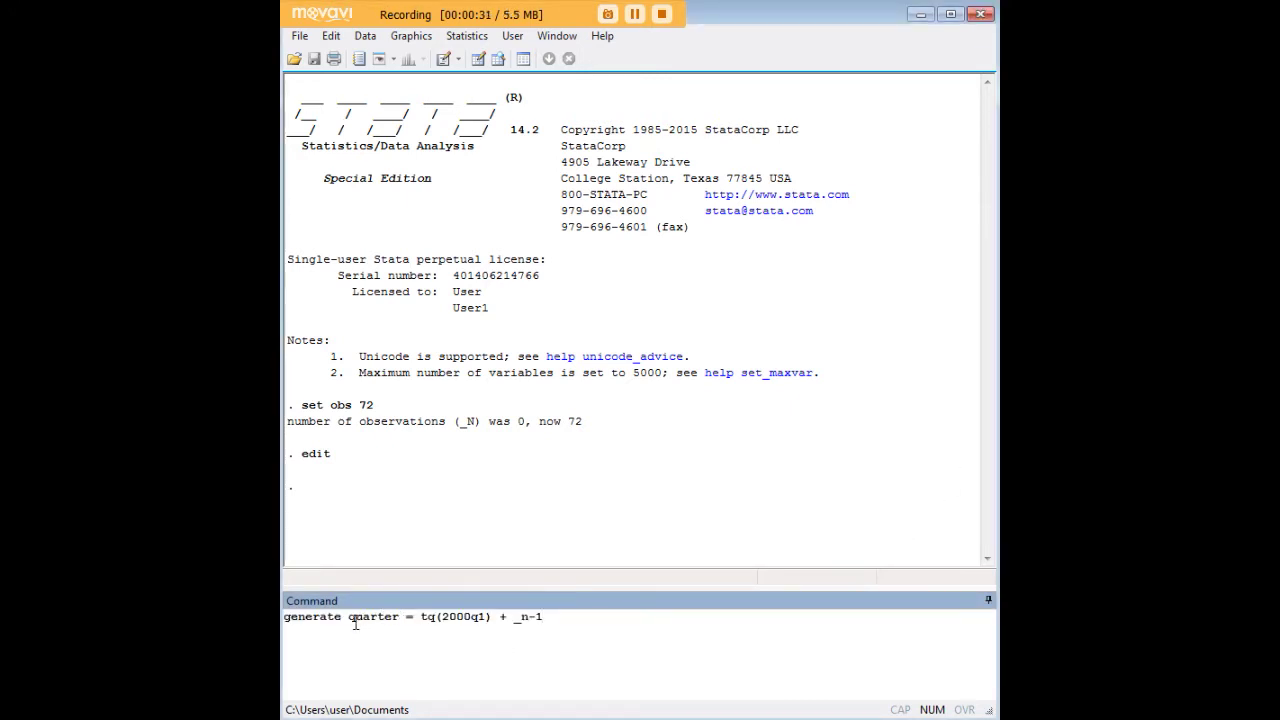
{"action": "left_click_drag", "start_coordinate": [350, 617], "coordinate": [643, 656]}
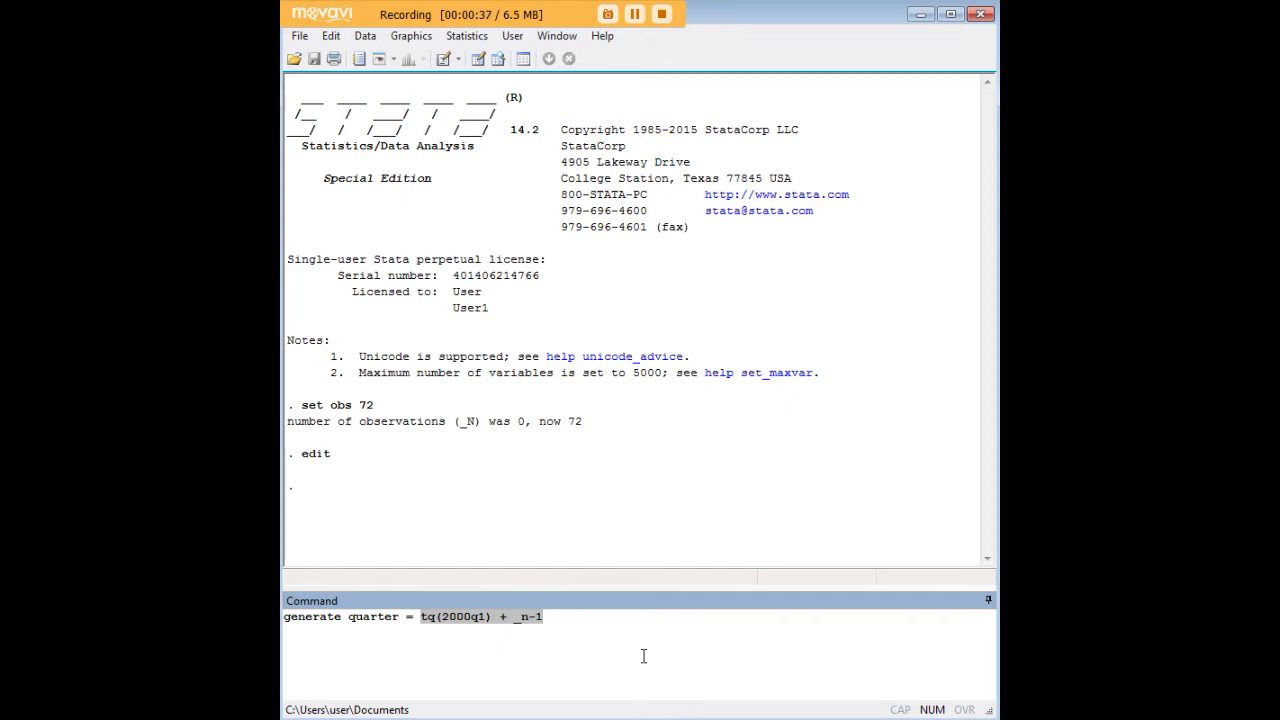
{"action": "left_click", "coordinate": [445, 616]}
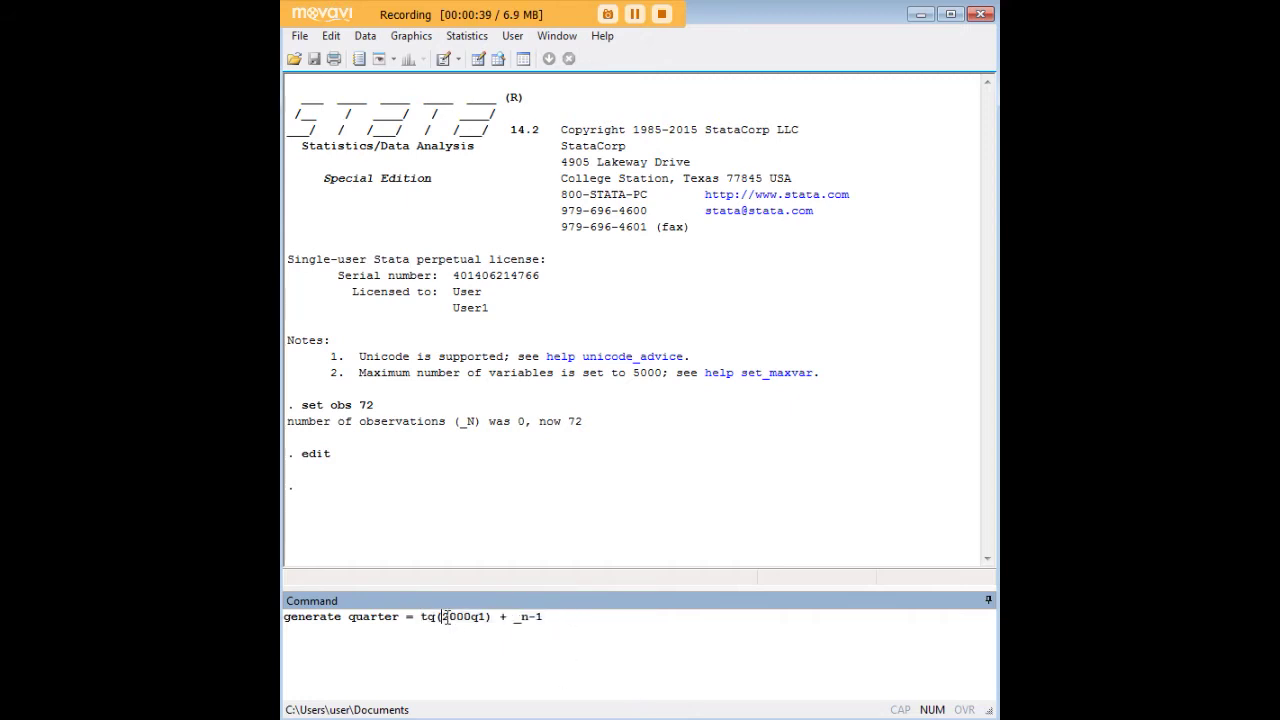
{"action": "left_click_drag", "start_coordinate": [445, 616], "coordinate": [488, 616]}
{"action": "left_click", "coordinate": [551, 618]}
Highlight the 2000q1 start and _n-1 offset, then run the command to create quarter.
{"action": "left_click", "coordinate": [421, 617], "text": "shift"}
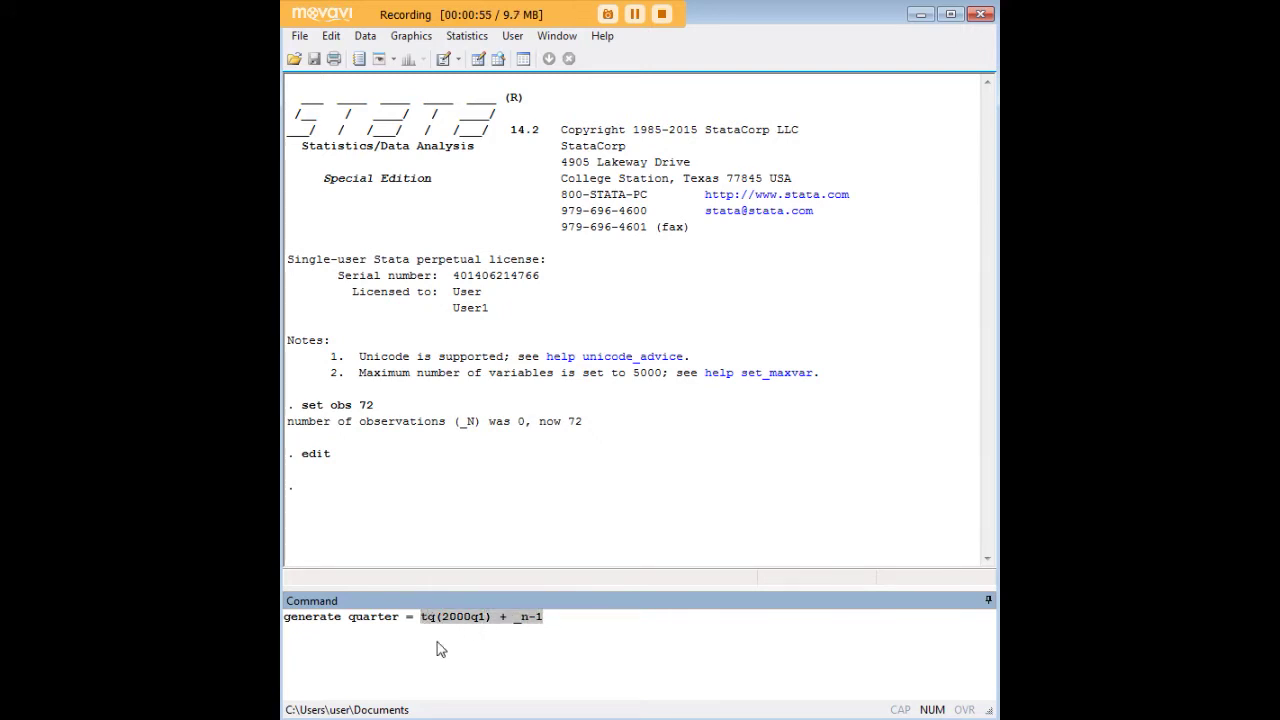
{"action": "left_click", "coordinate": [433, 617]}
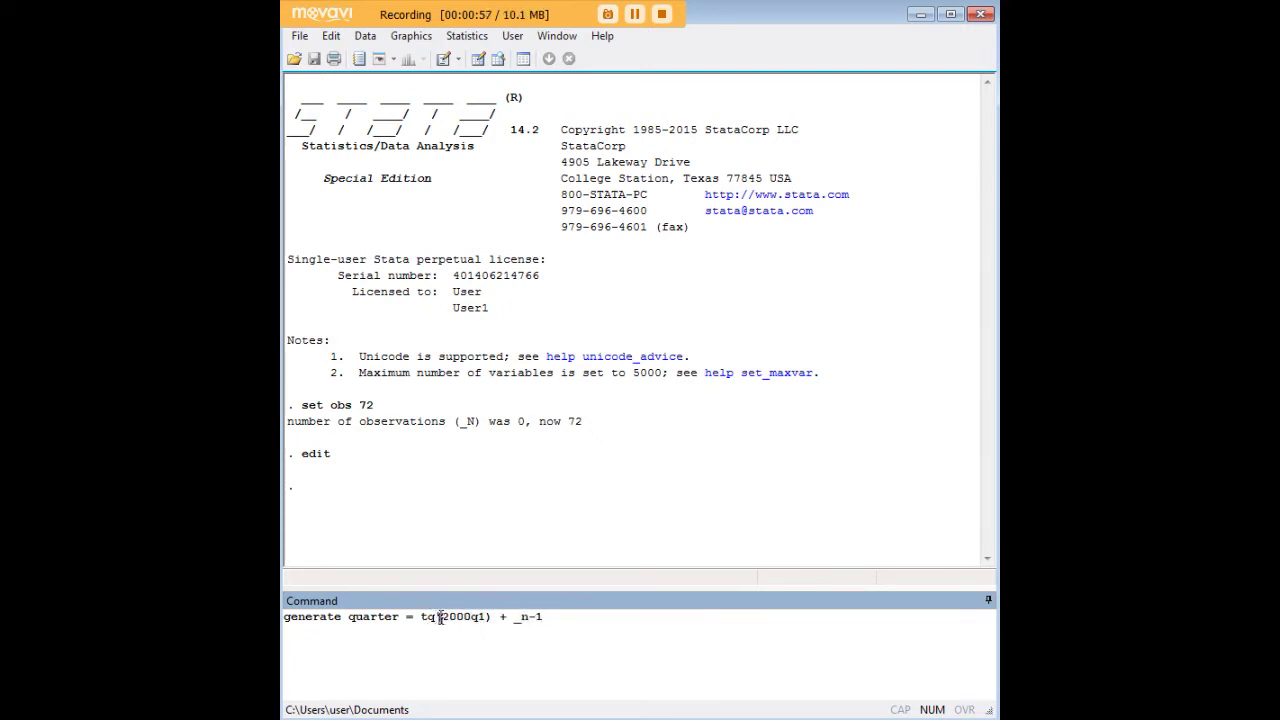
{"action": "left_click_drag", "start_coordinate": [443, 618], "coordinate": [484, 616]}
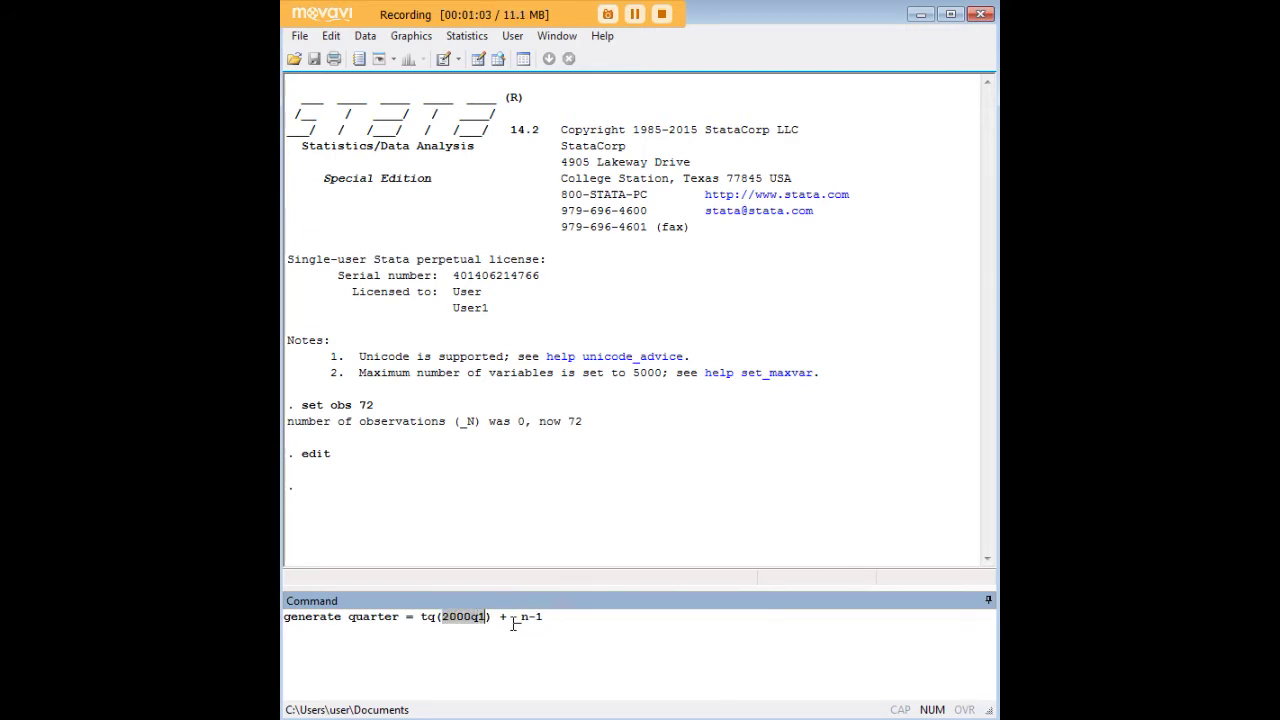
{"action": "left_click_drag", "start_coordinate": [516, 619], "coordinate": [550, 617]}
{"action": "left_click", "coordinate": [552, 617]}
{"action": "key", "text": "Return"}
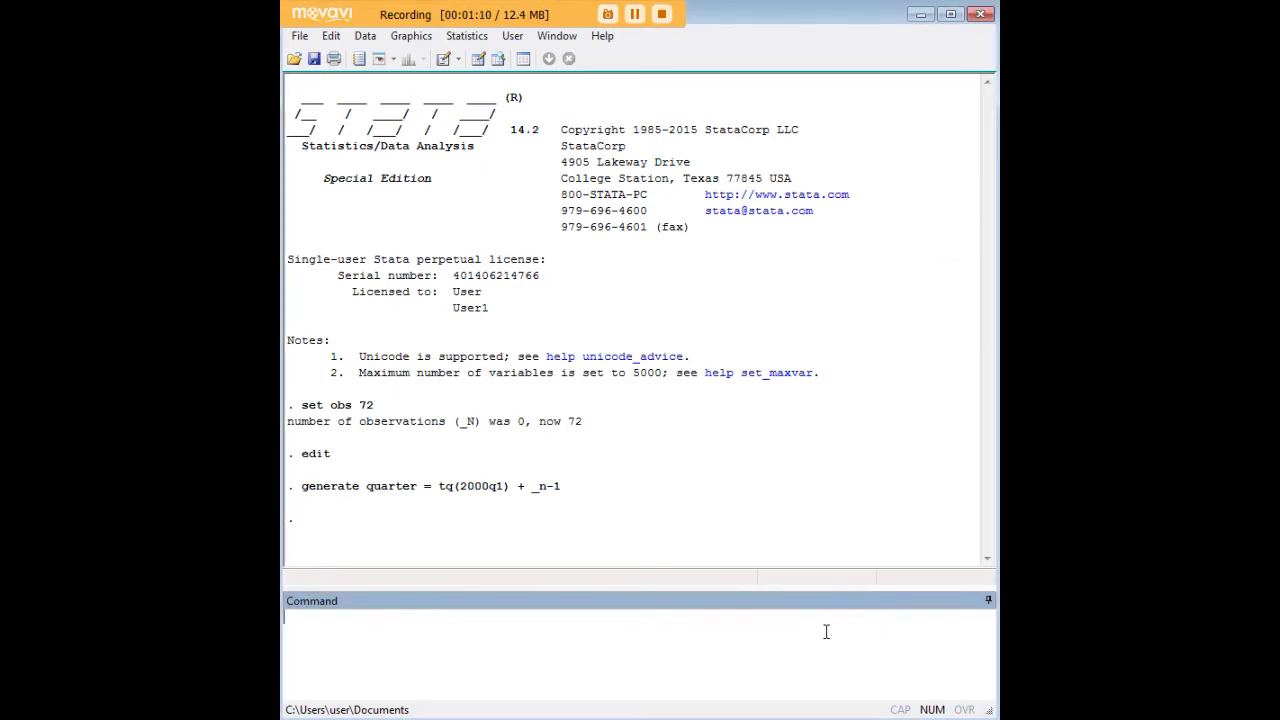
Check quarter's raw values in rows 2 and 4 of the Data Editor, then return to the Command window.
{"action": "type", "text": "edit"}
{"action": "key", "text": "Return"}
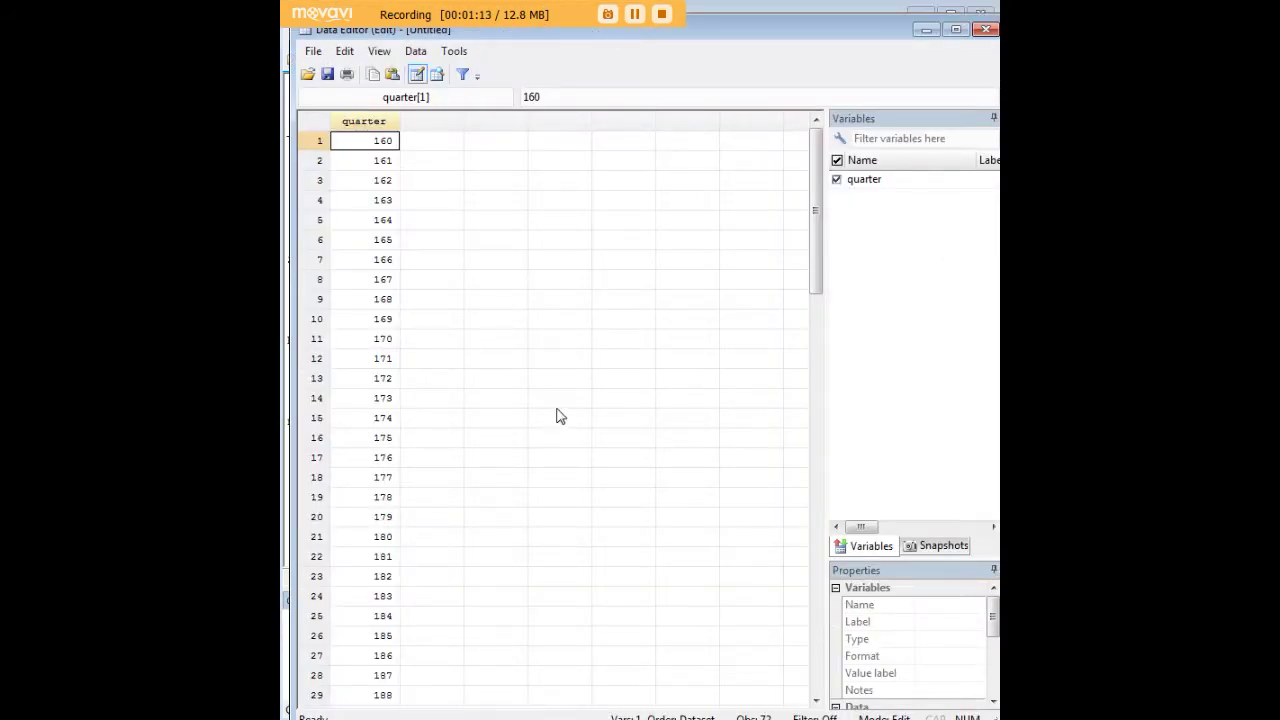
{"action": "left_click", "coordinate": [378, 167]}
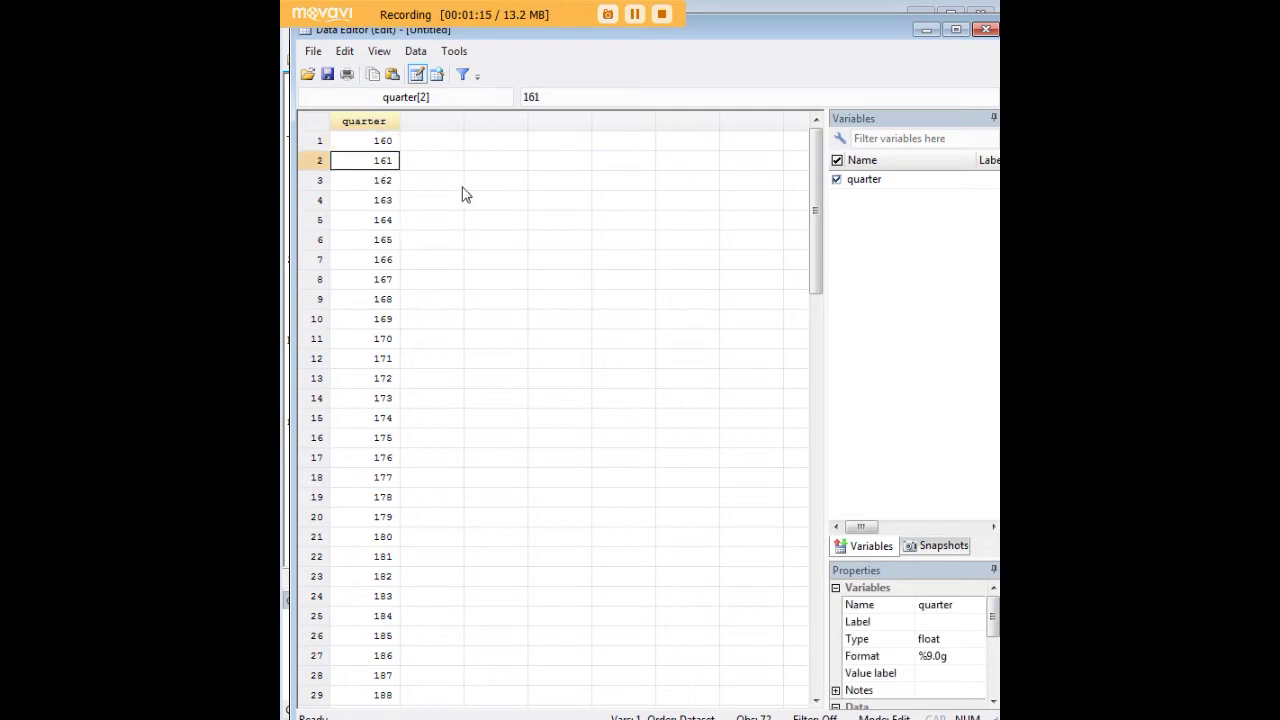
{"action": "left_click", "coordinate": [373, 201]}
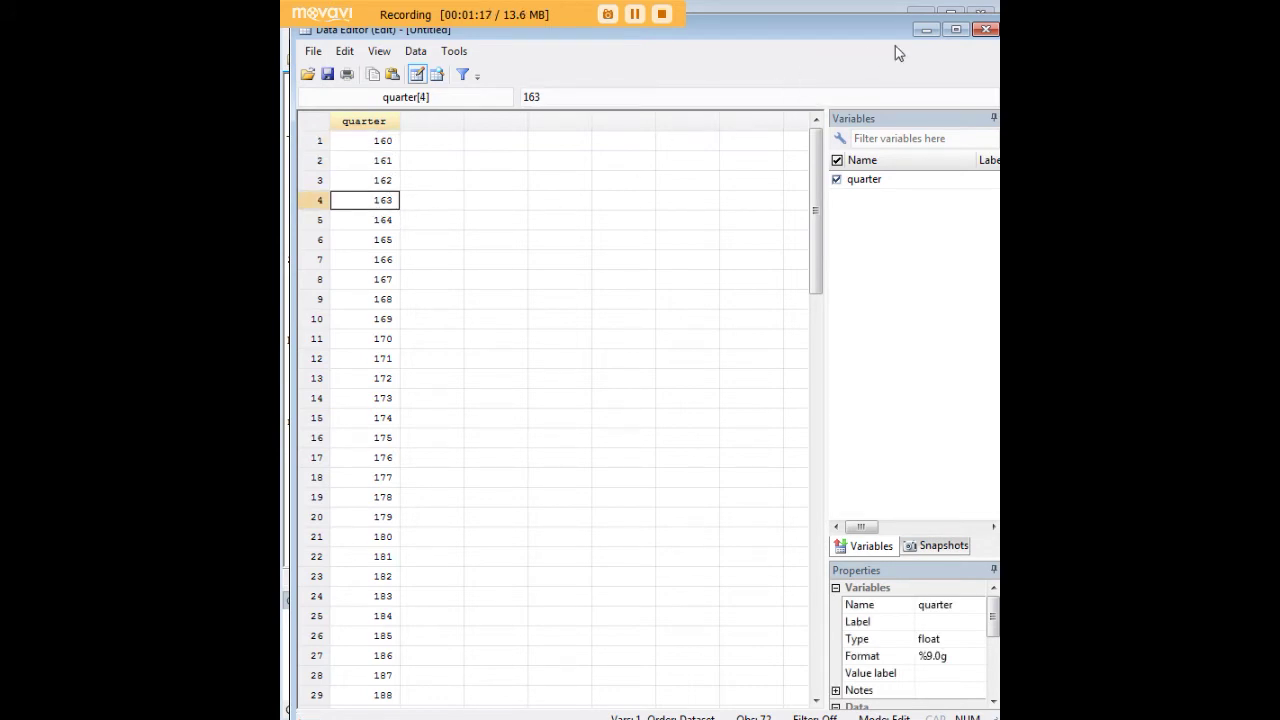
{"action": "left_click", "coordinate": [924, 31]}
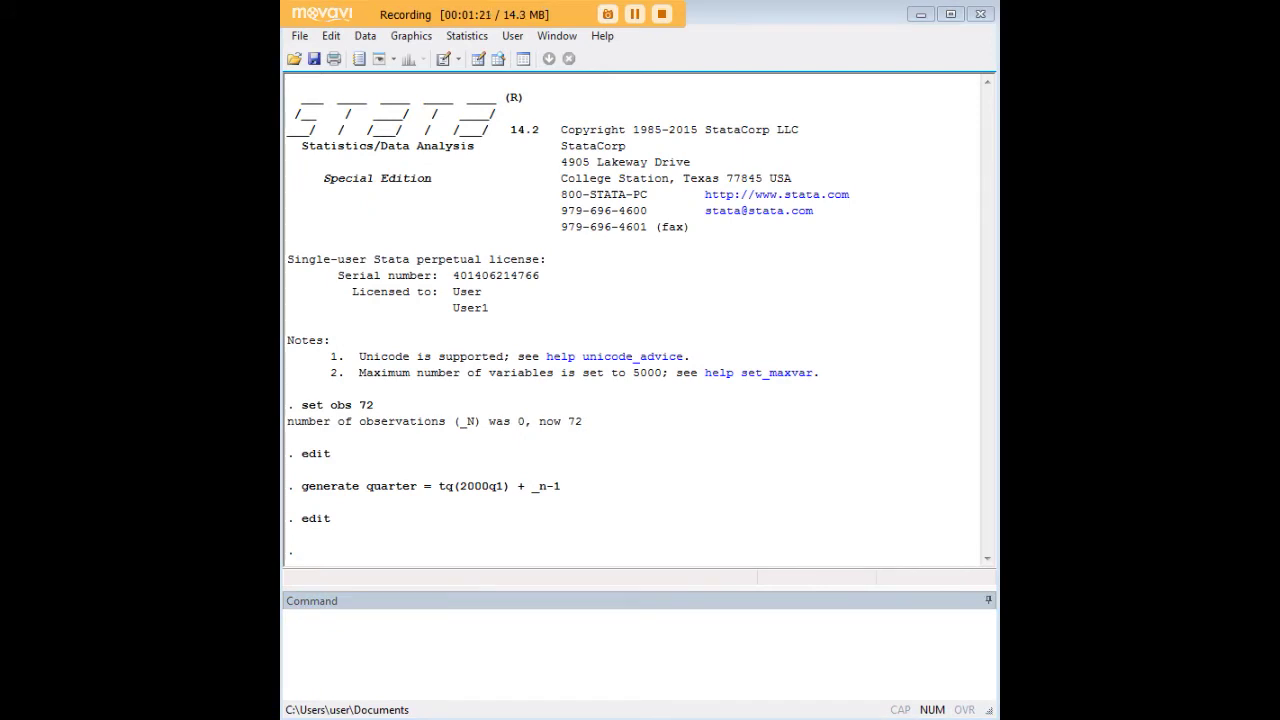
{"action": "left_click", "coordinate": [831, 620]}
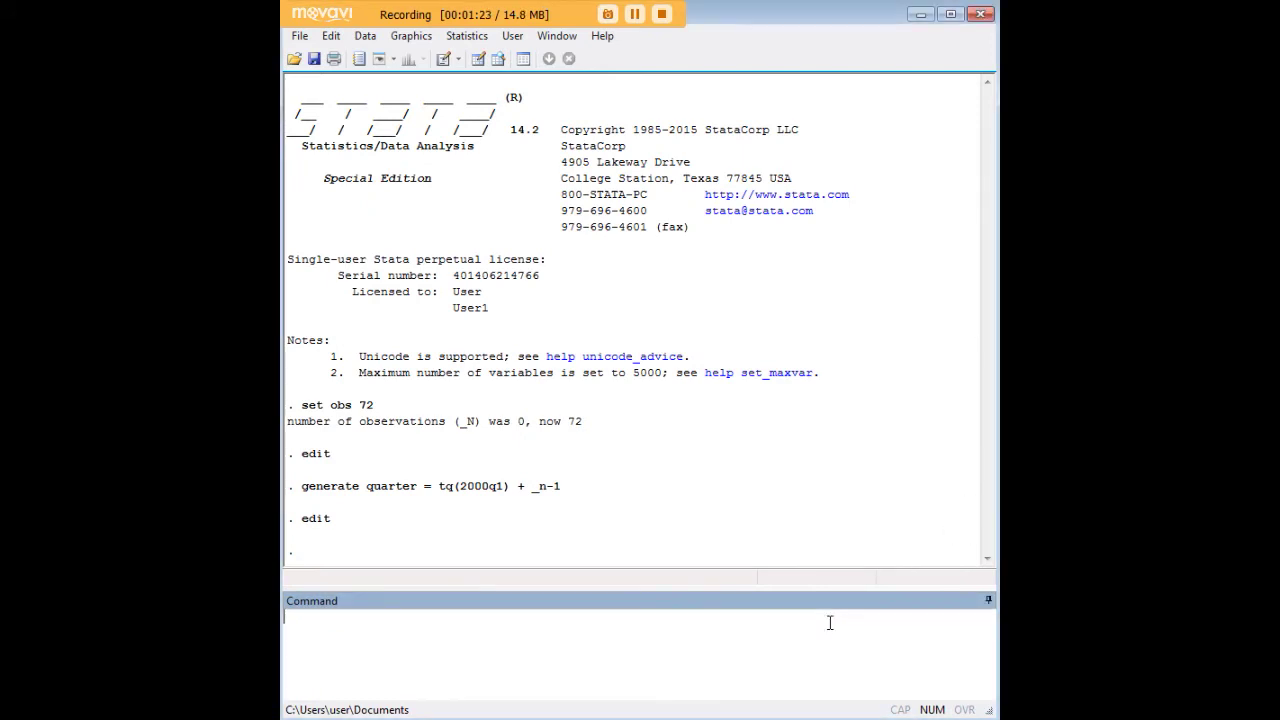
Run 'format %tq quarter', highlighting the variable name and the %tq format first.
{"action": "type", "text": "format %tq quarter"}
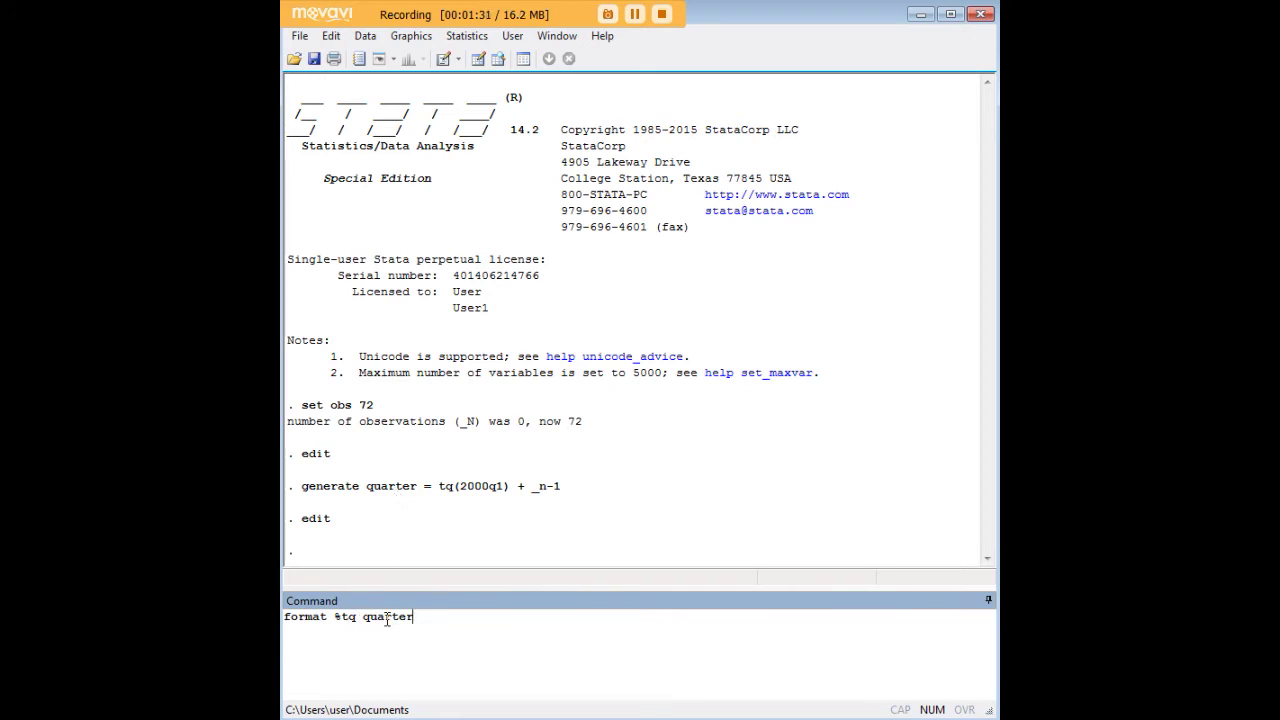
{"action": "left_click_drag", "start_coordinate": [420, 617], "coordinate": [357, 617]}
{"action": "left_click", "coordinate": [338, 617]}
{"action": "left_click", "coordinate": [338, 618]}
{"action": "key", "text": "Return"}
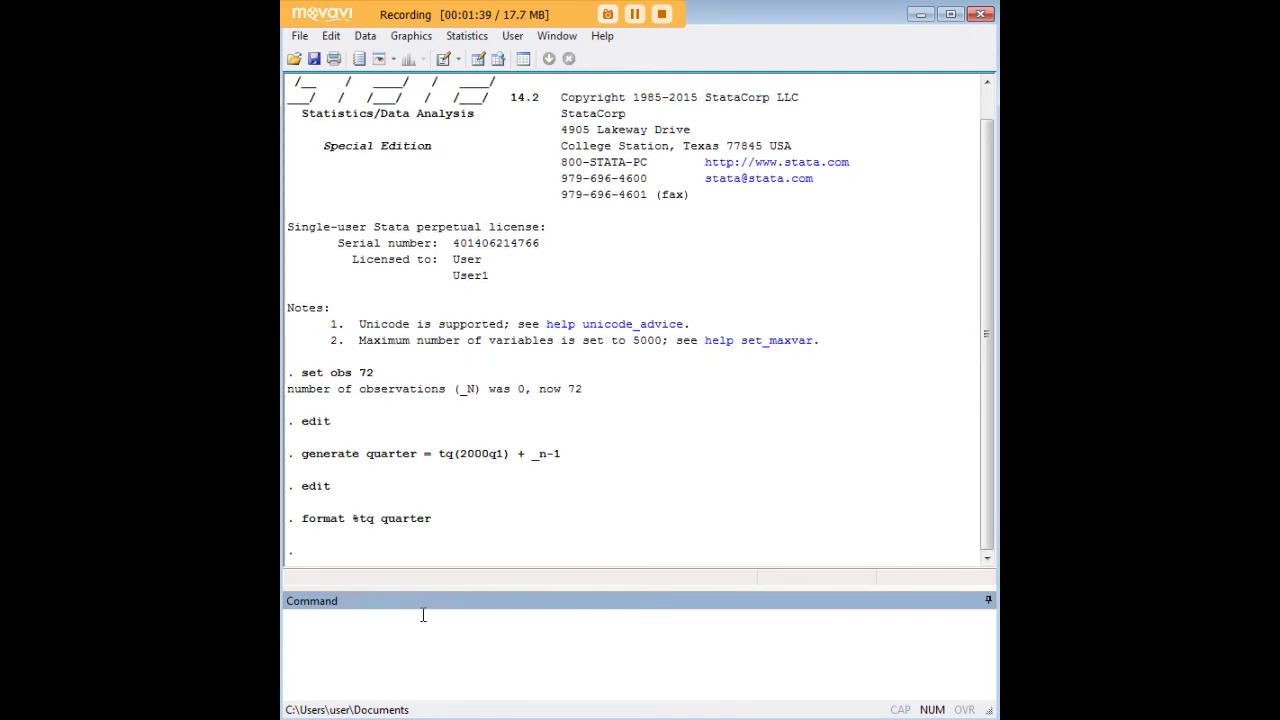
Scroll through the Data Editor to confirm quarter runs 2000q1 to 2017q4, then close it.
{"action": "type", "text": "edit"}
{"action": "key", "text": "Return"}
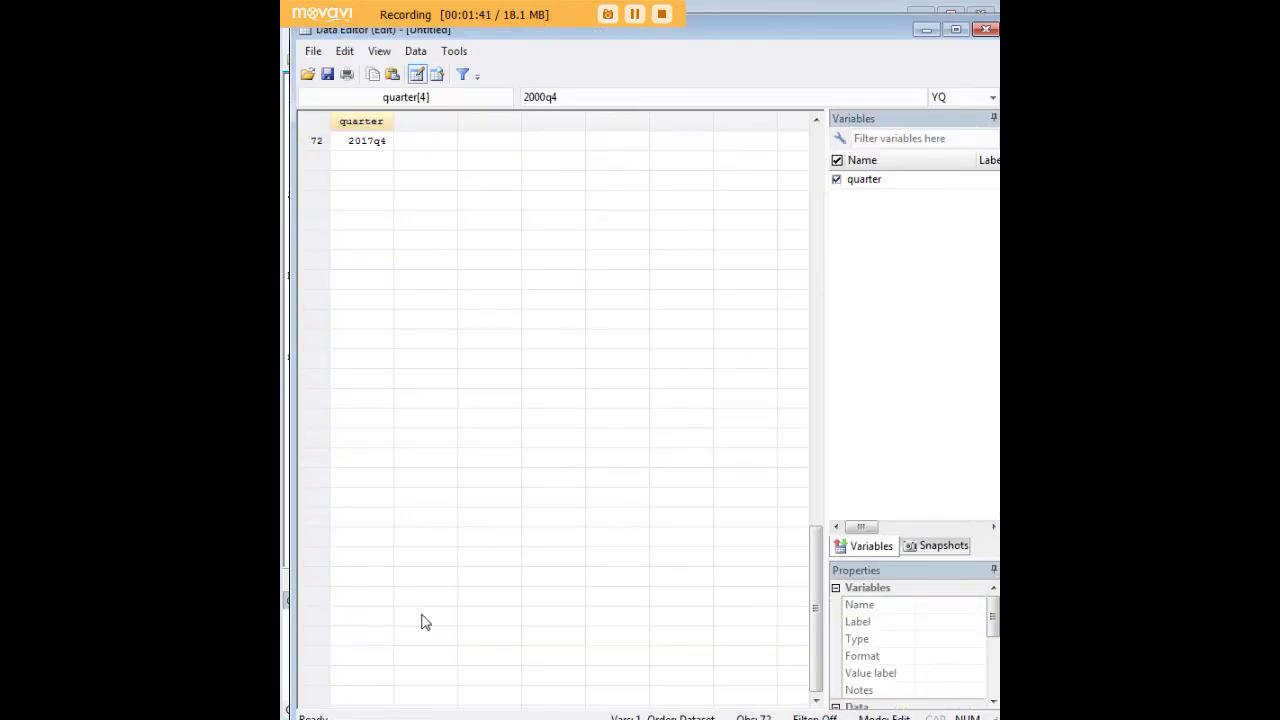
{"action": "scroll", "coordinate": [512, 358], "scroll_direction": "up", "scroll_amount": 20}
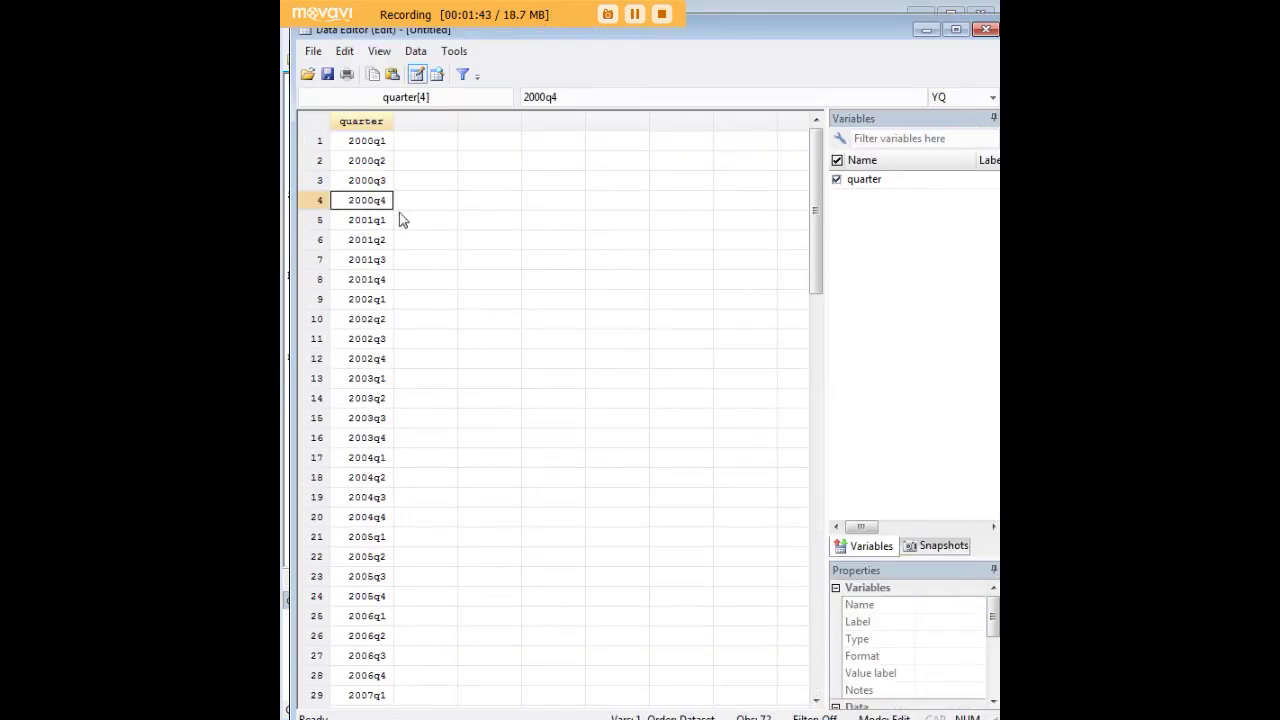
{"action": "left_click", "coordinate": [378, 143]}
{"action": "scroll", "coordinate": [401, 386], "scroll_direction": "down", "scroll_amount": 14}
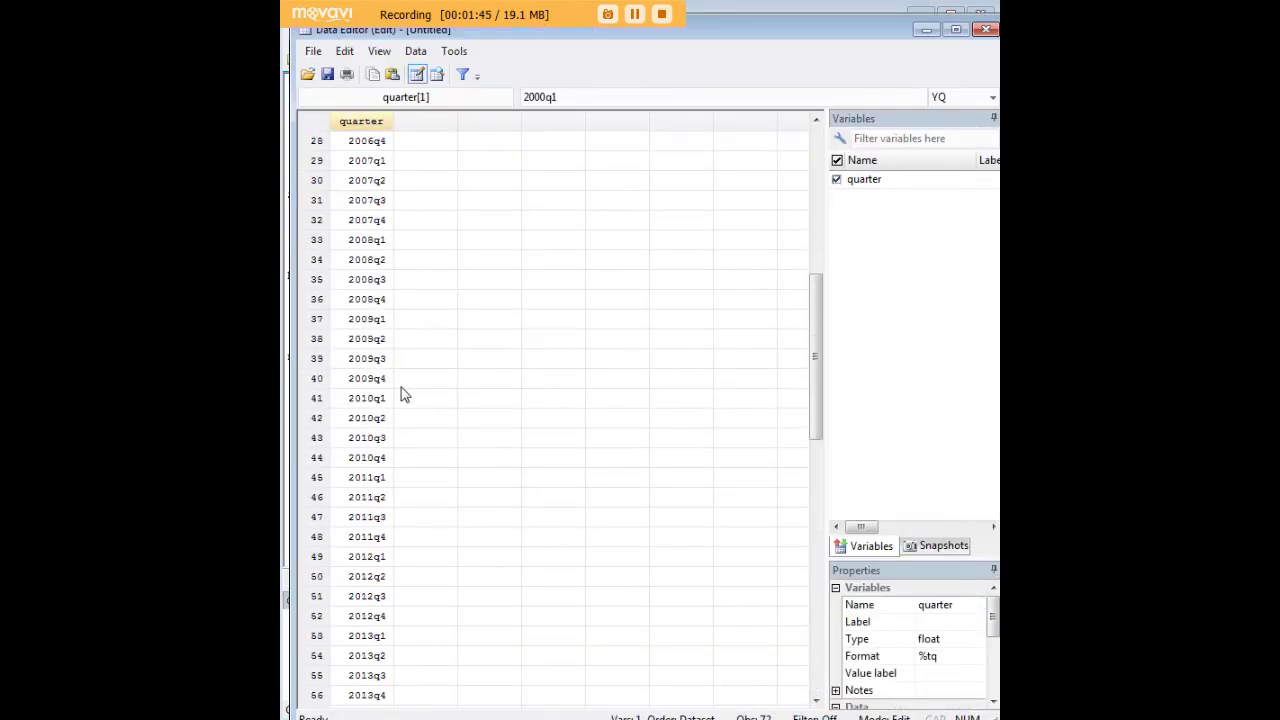
{"action": "scroll", "coordinate": [401, 390], "scroll_direction": "down", "scroll_amount": 1}
{"action": "scroll", "coordinate": [401, 388], "scroll_direction": "up", "scroll_amount": 10}
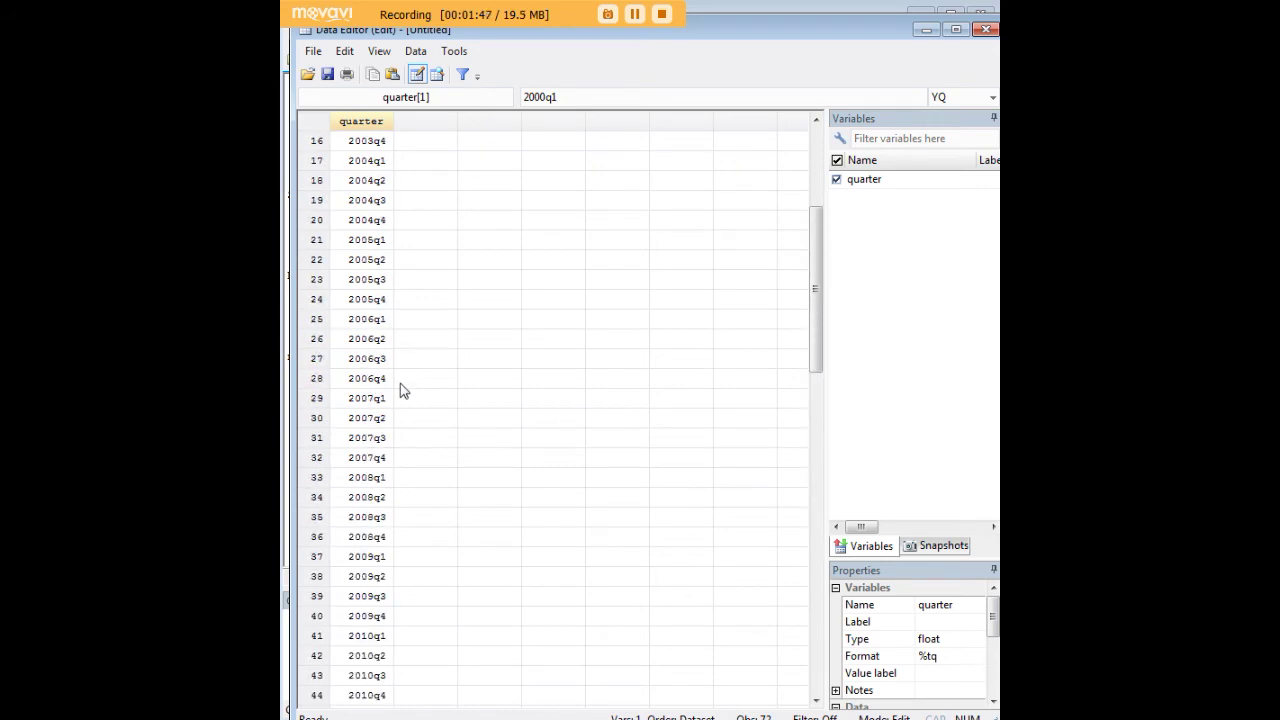
{"action": "scroll", "coordinate": [372, 160], "scroll_direction": "up", "scroll_amount": 5}
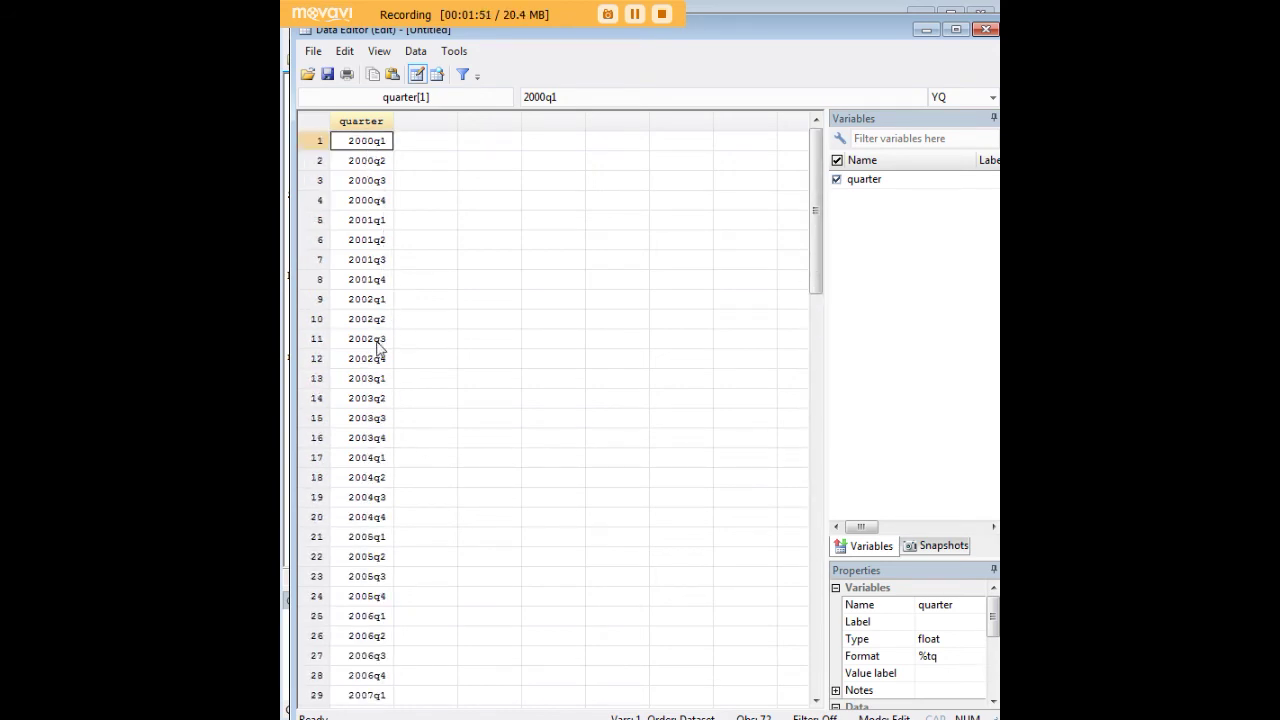
{"action": "scroll", "coordinate": [379, 358], "scroll_direction": "down", "scroll_amount": 11}
{"action": "scroll", "coordinate": [378, 361], "scroll_direction": "down", "scroll_amount": 5}
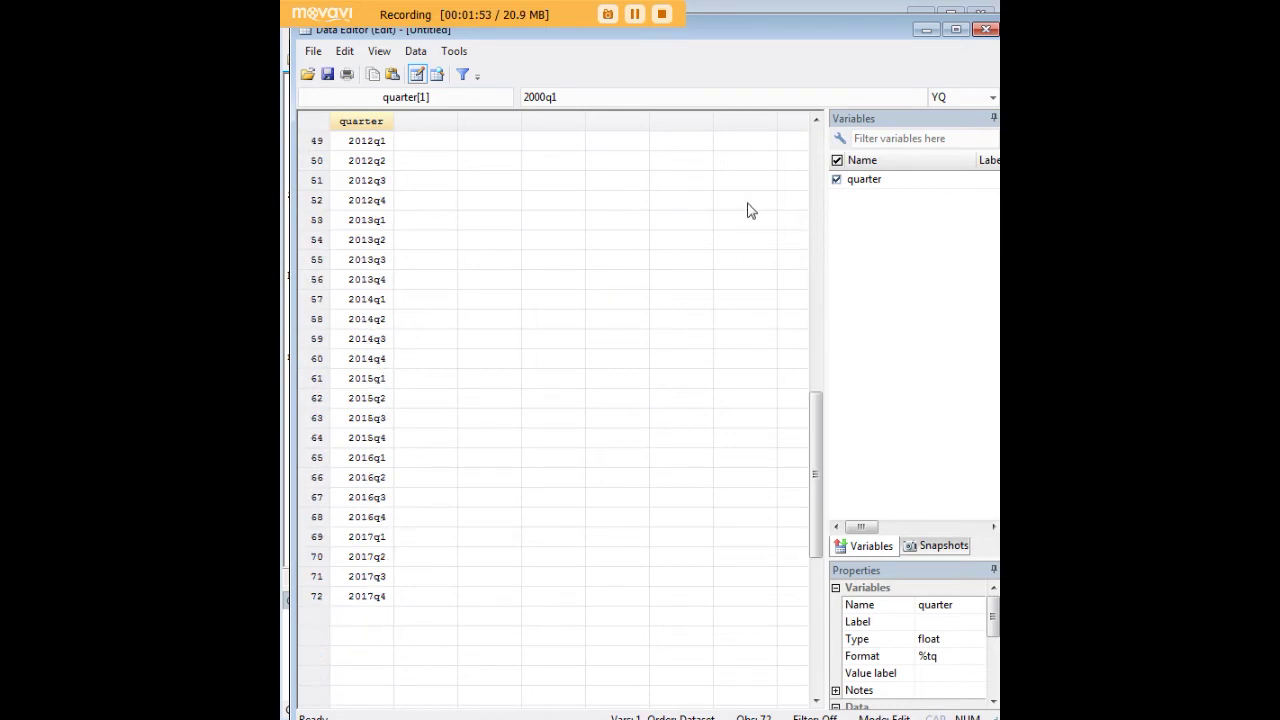
{"action": "left_click", "coordinate": [926, 29]}
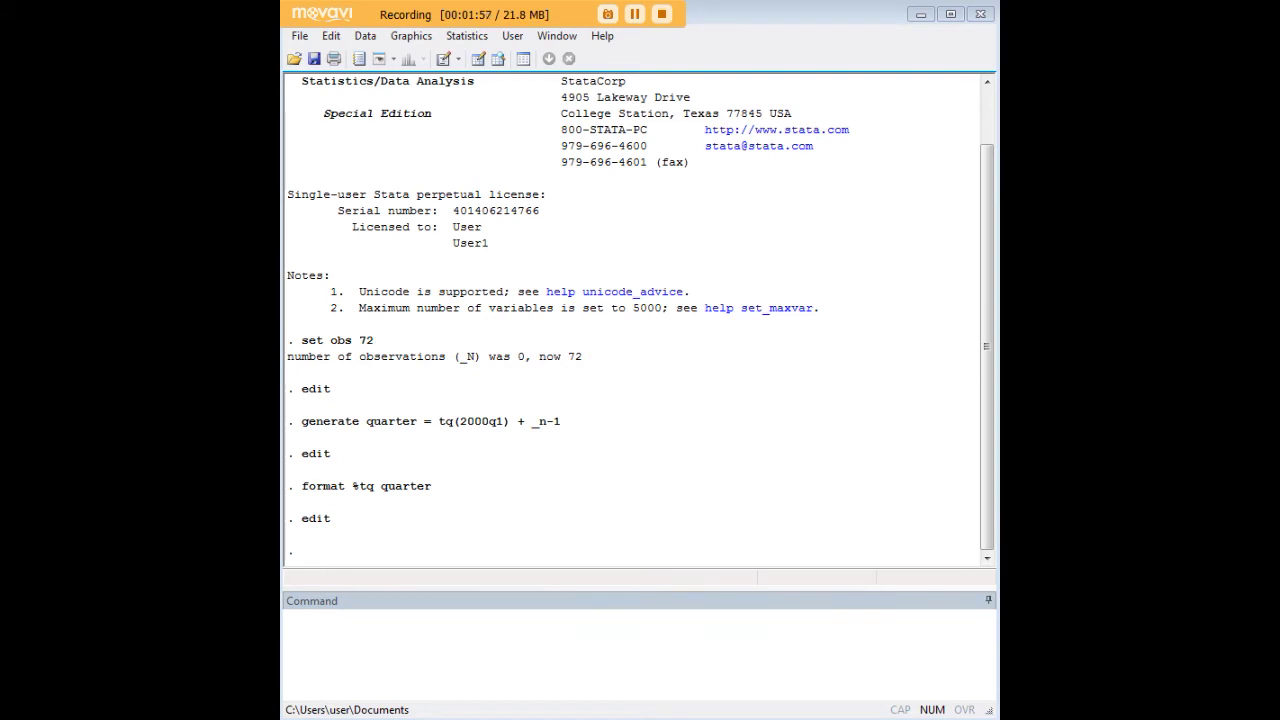
Run 'tsset quarter' and highlight quarter and the 2000q1 start in the output.
{"action": "left_click", "coordinate": [797, 637]}
{"action": "type", "text": "tsset quarter"}
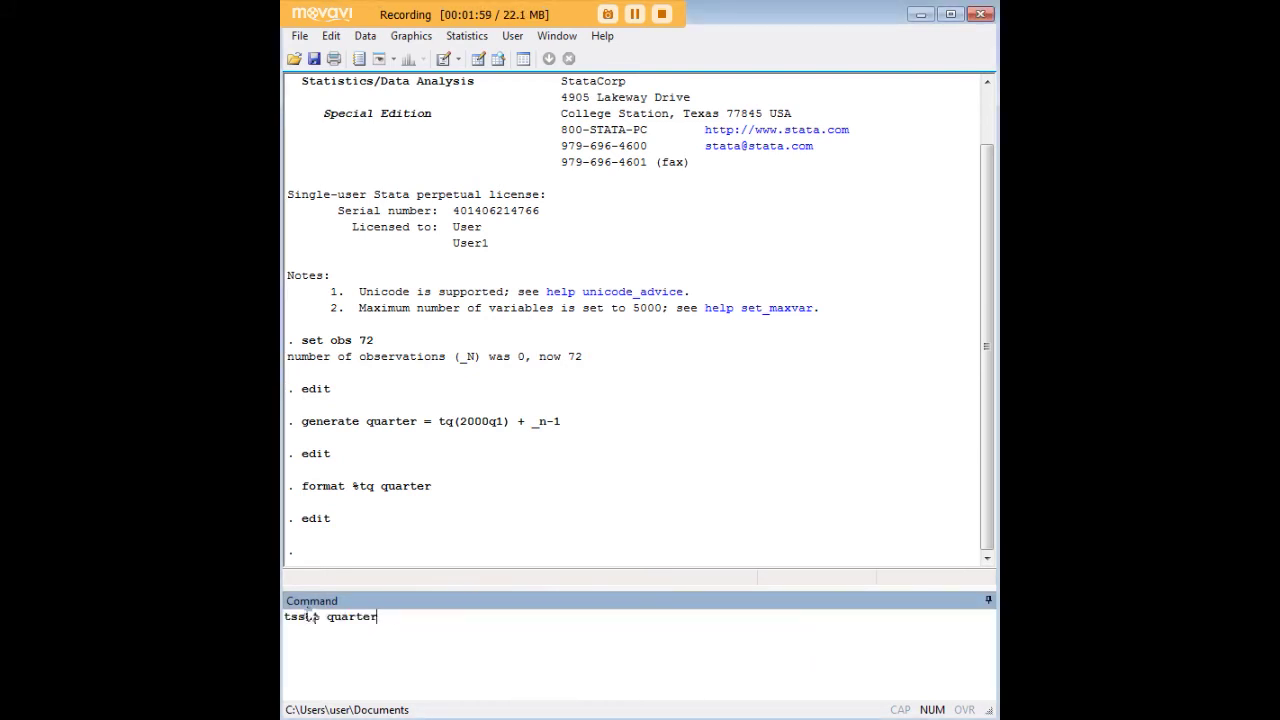
{"action": "key", "text": "Return"}
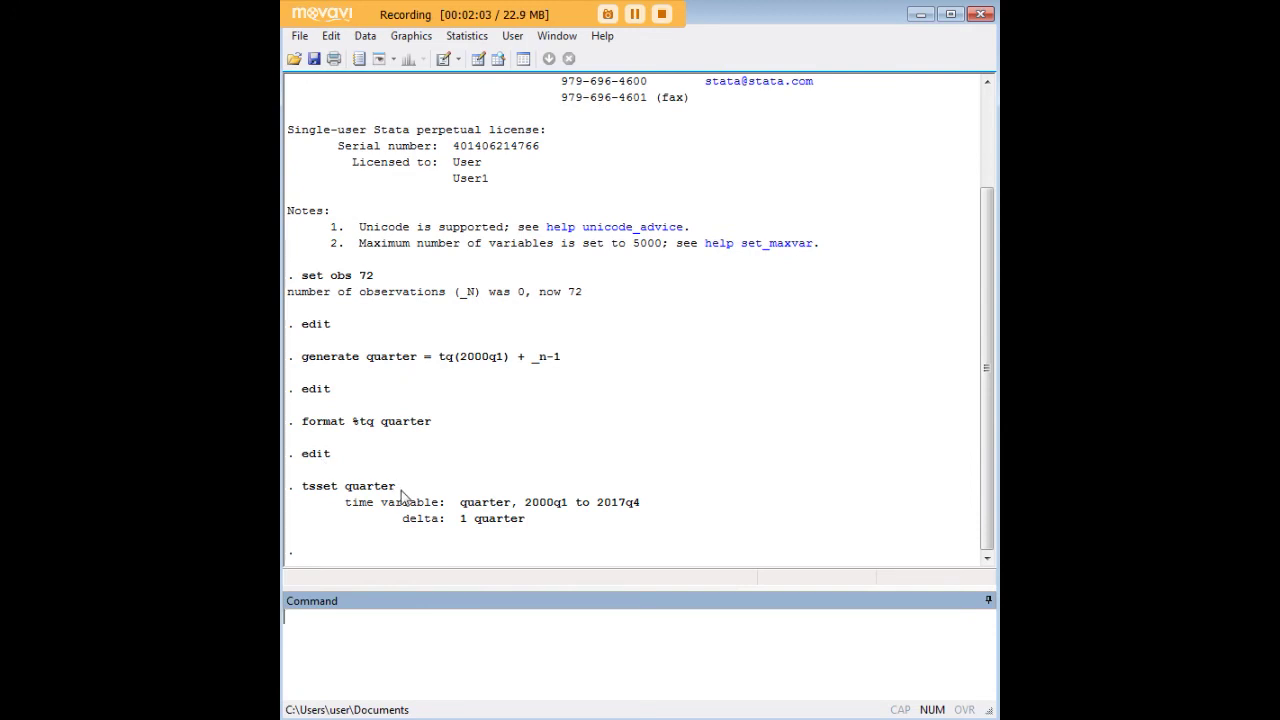
{"action": "left_click_drag", "start_coordinate": [398, 489], "coordinate": [346, 503]}
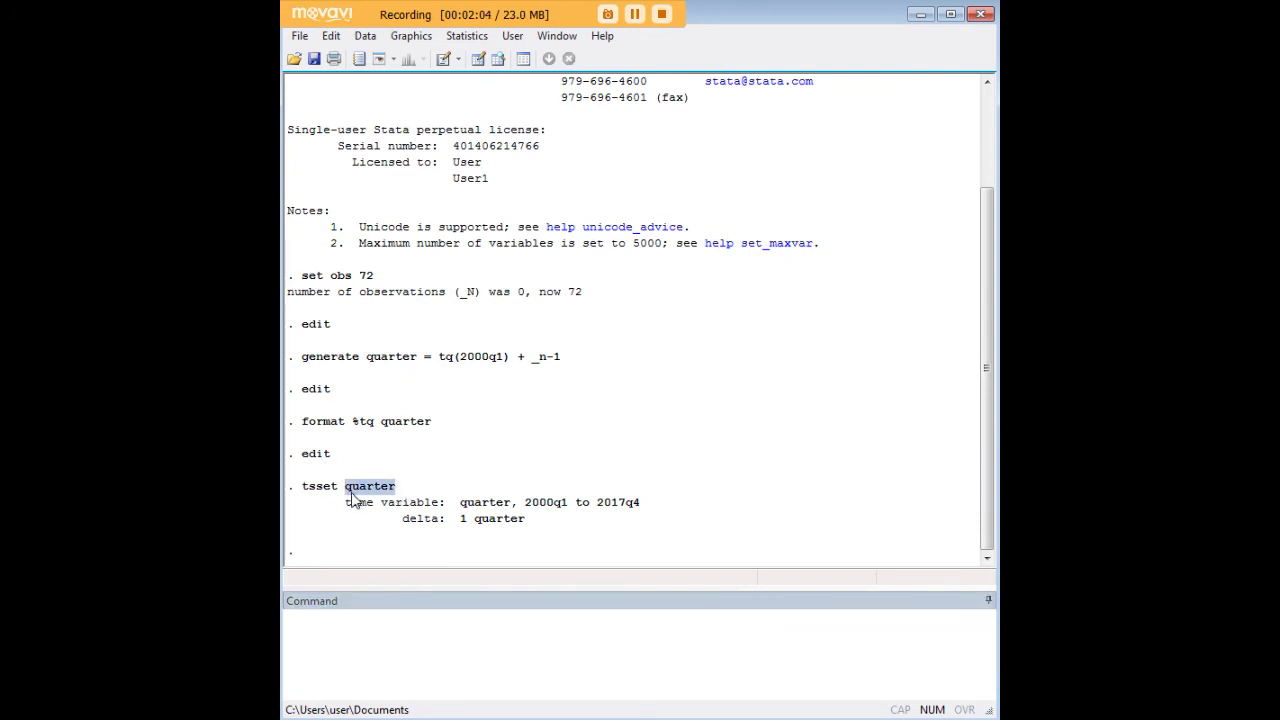
{"action": "left_click", "coordinate": [501, 475]}
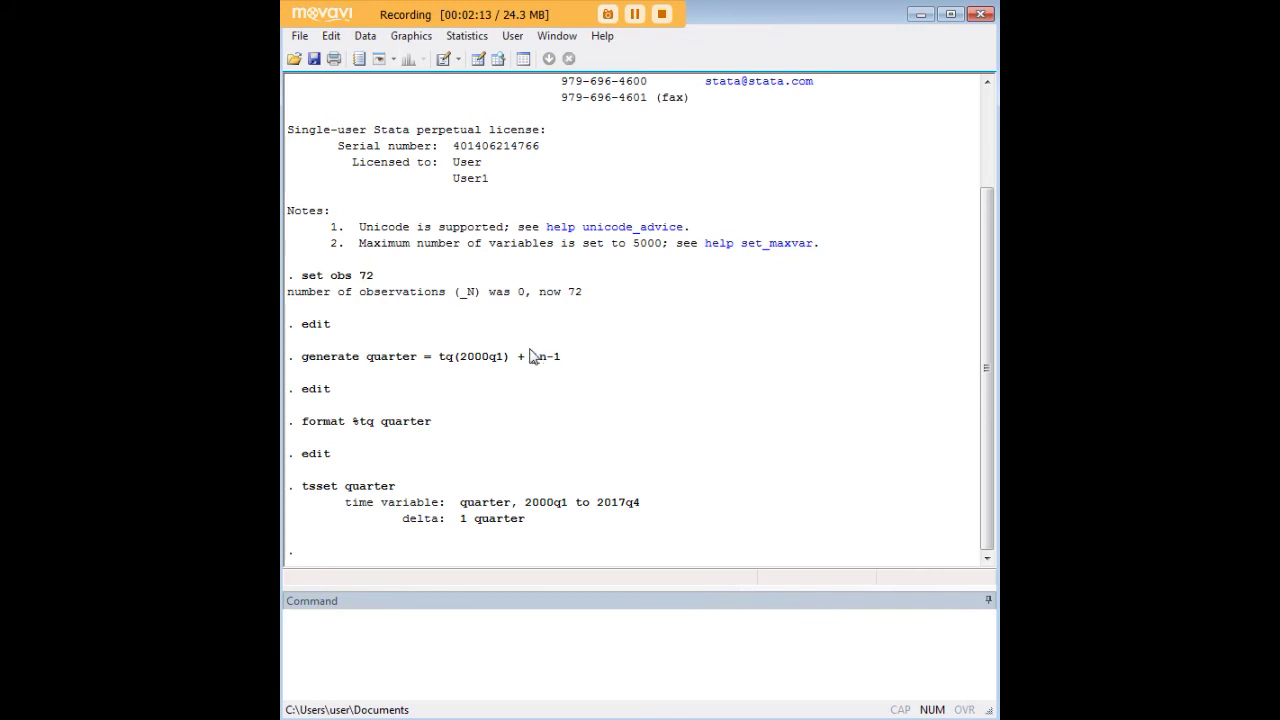
{"action": "left_click_drag", "start_coordinate": [505, 364], "coordinate": [464, 363]}
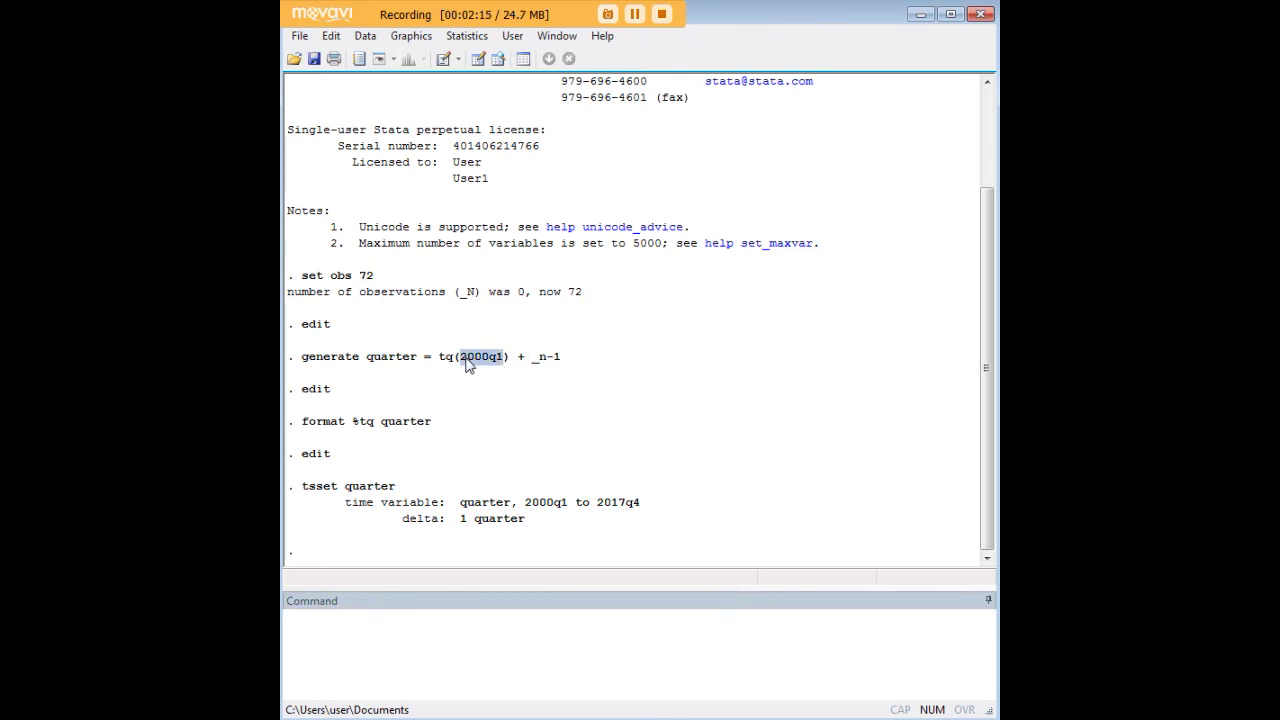